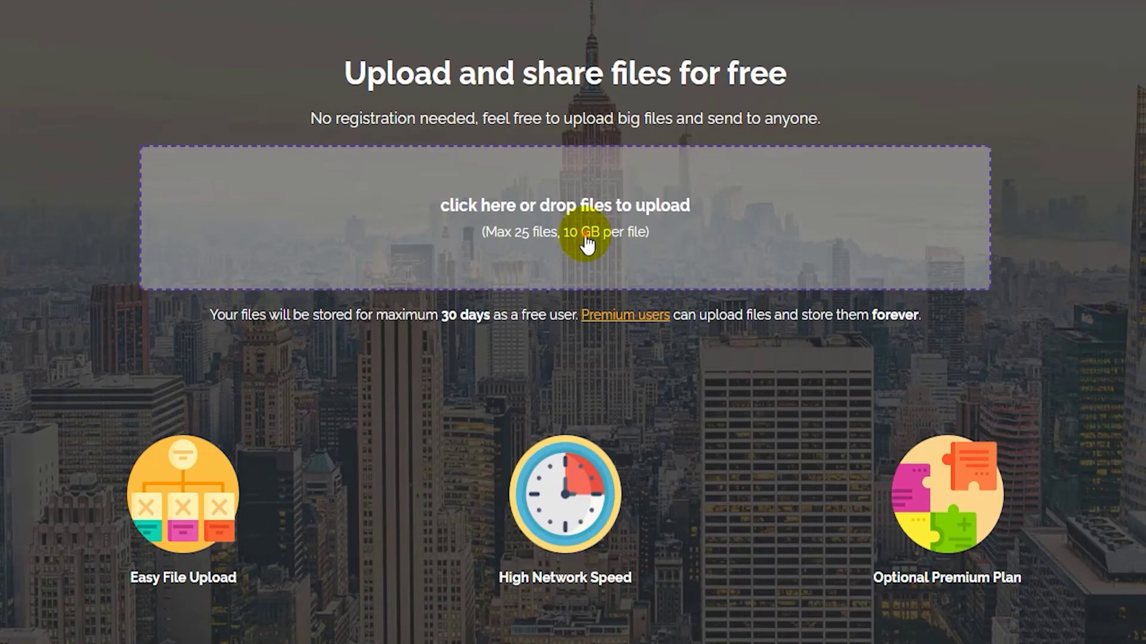
Step: Choose the 'big file' video for upload on easyupload.io
{"action": "left_click", "coordinate": [587, 242]}
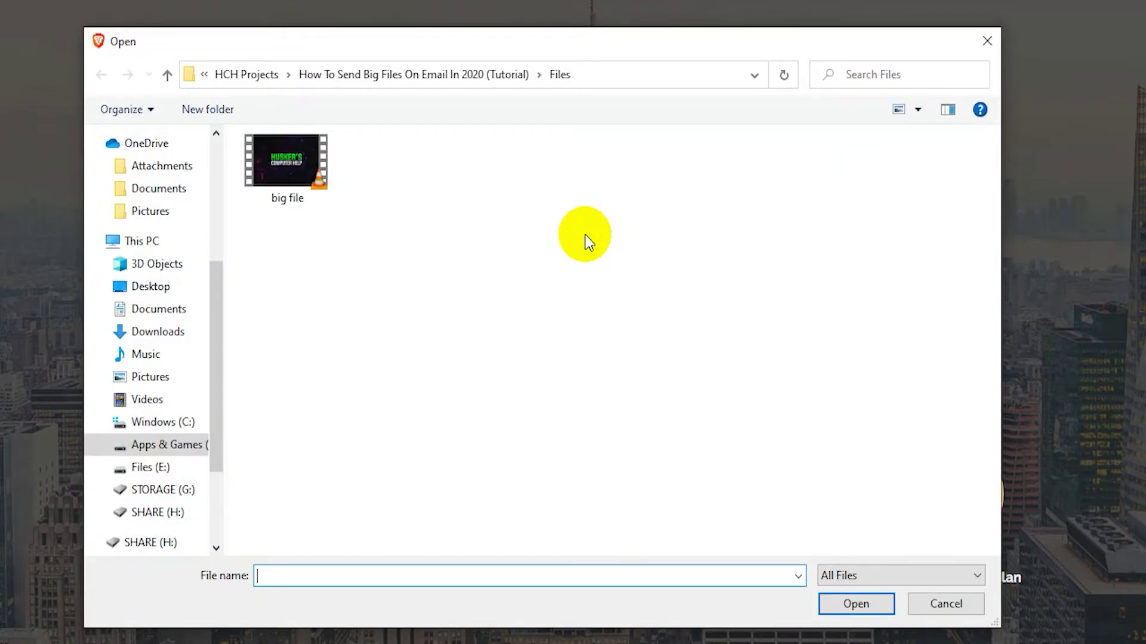
{"action": "left_click", "coordinate": [258, 146]}
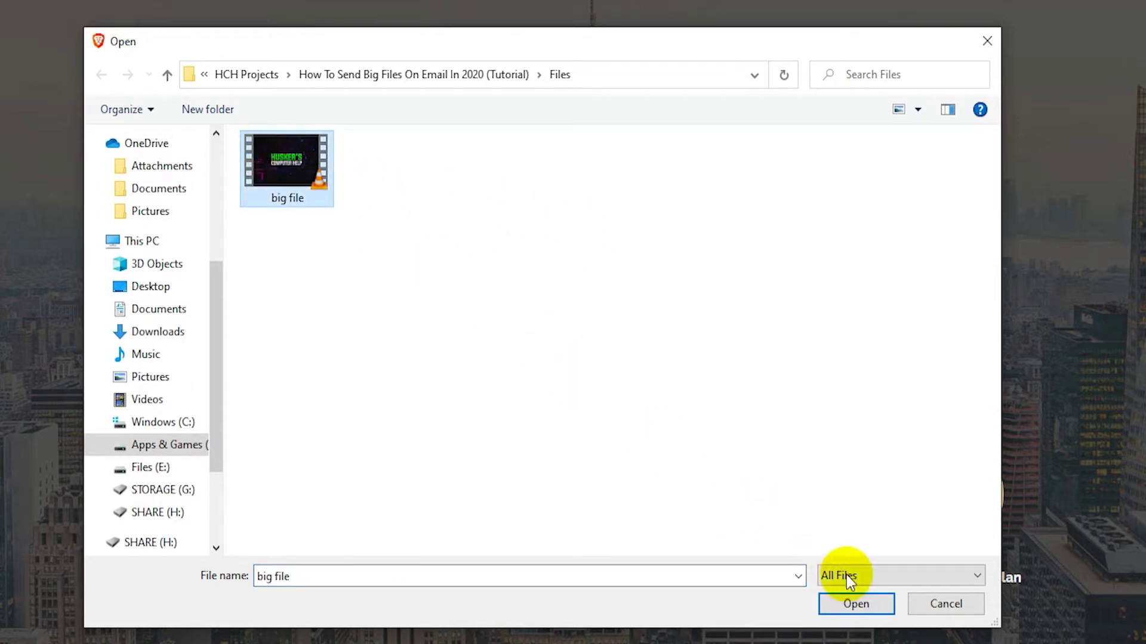
{"action": "left_click", "coordinate": [855, 604]}
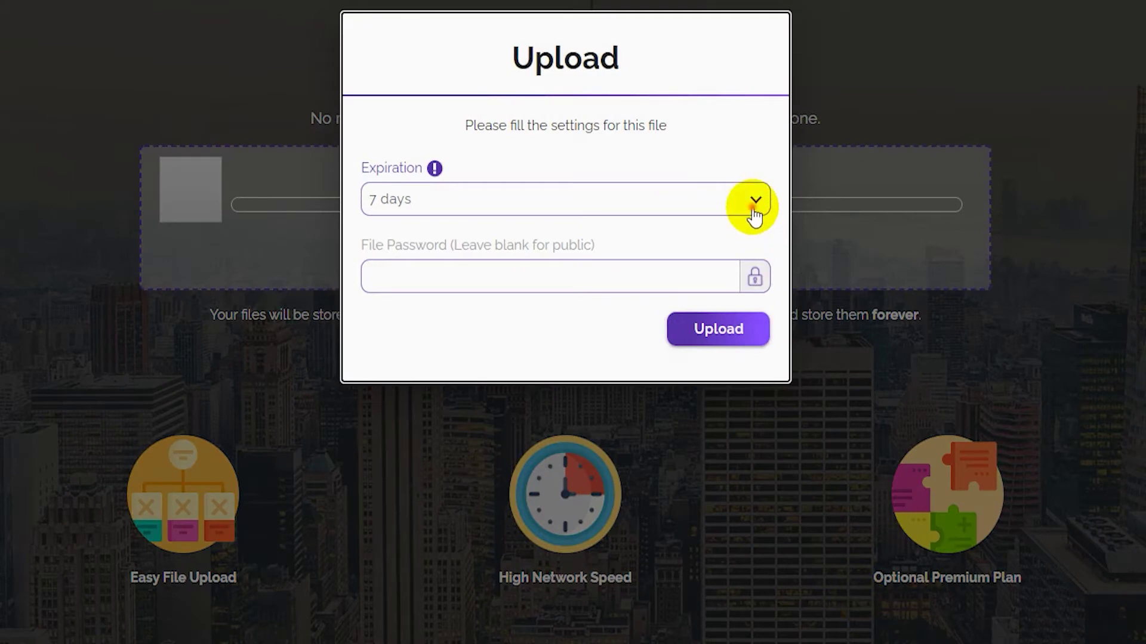
Step: Set the expiration to 30 days and submit the upload
{"action": "left_click", "coordinate": [753, 208]}
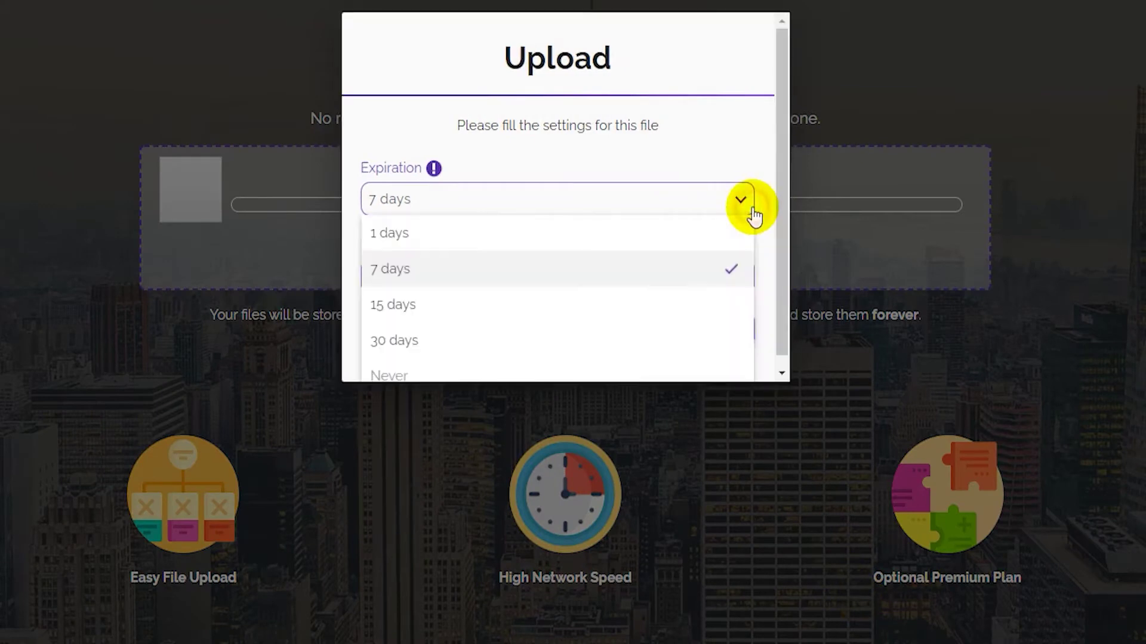
{"action": "left_click", "coordinate": [608, 341]}
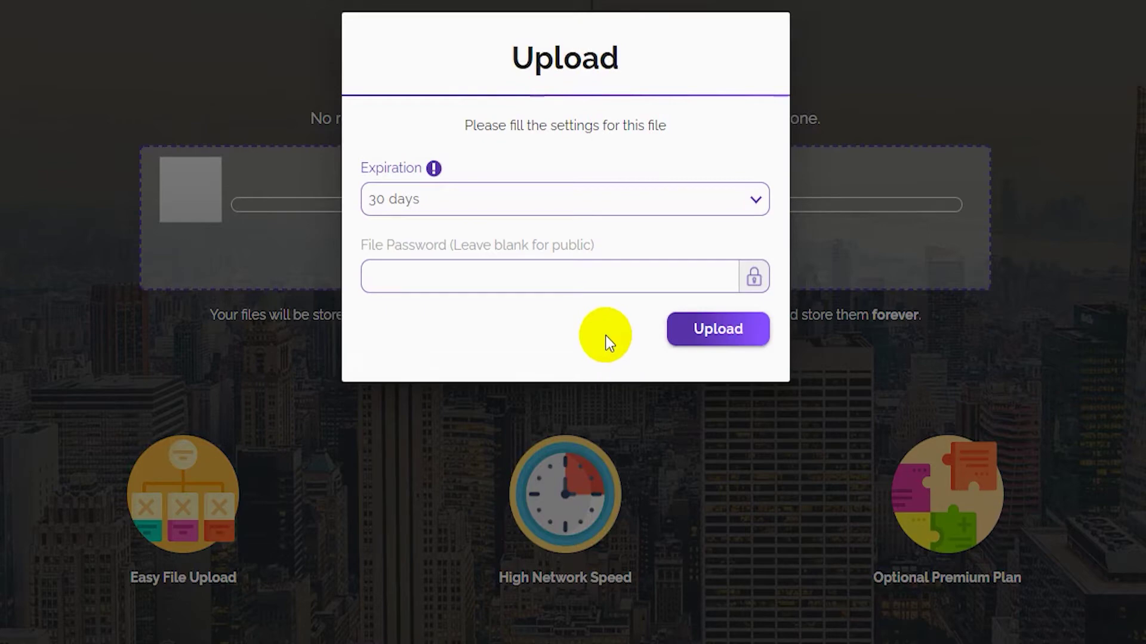
{"action": "left_click", "coordinate": [698, 330]}
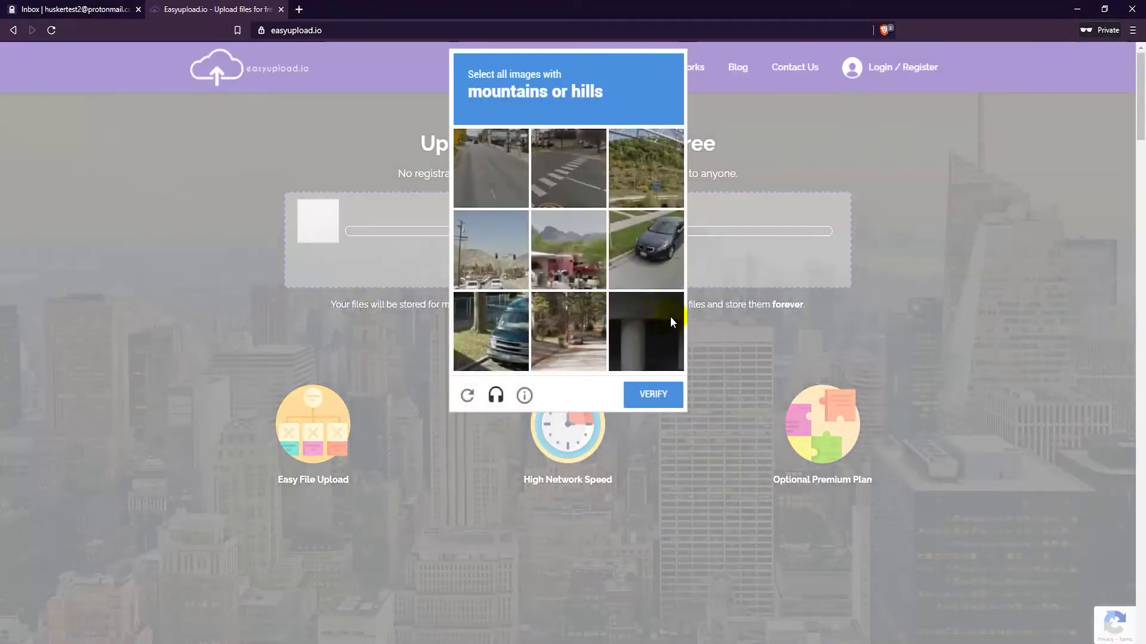
Step: Select the hill and mountain images in the captcha challenge
{"action": "left_click", "coordinate": [648, 171]}
{"action": "left_click", "coordinate": [595, 232]}
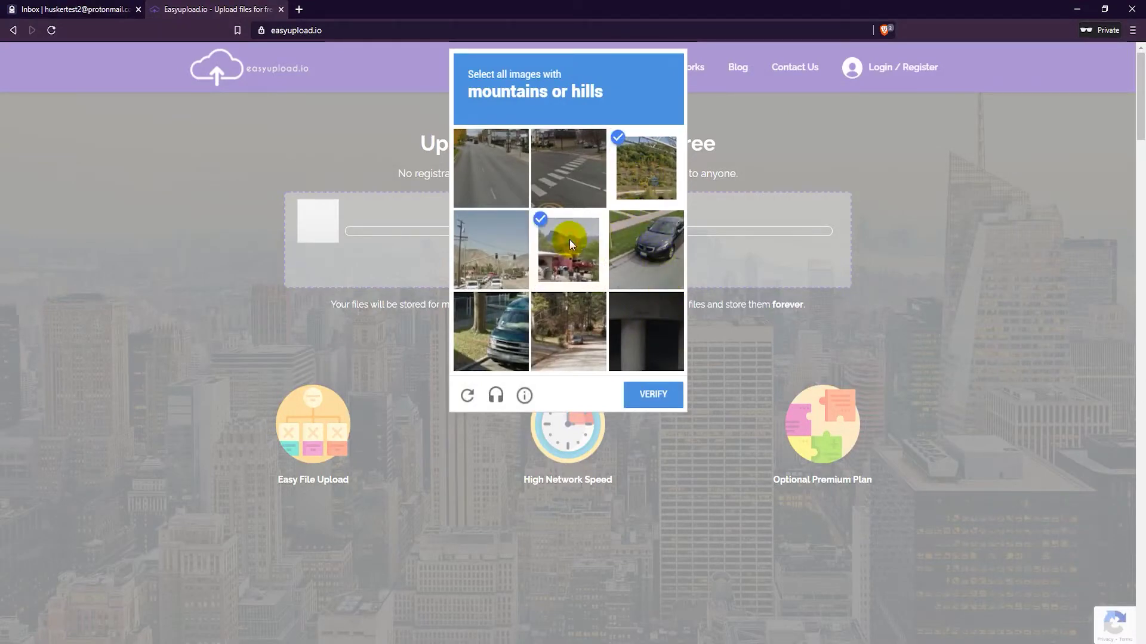
{"action": "left_click", "coordinate": [524, 250]}
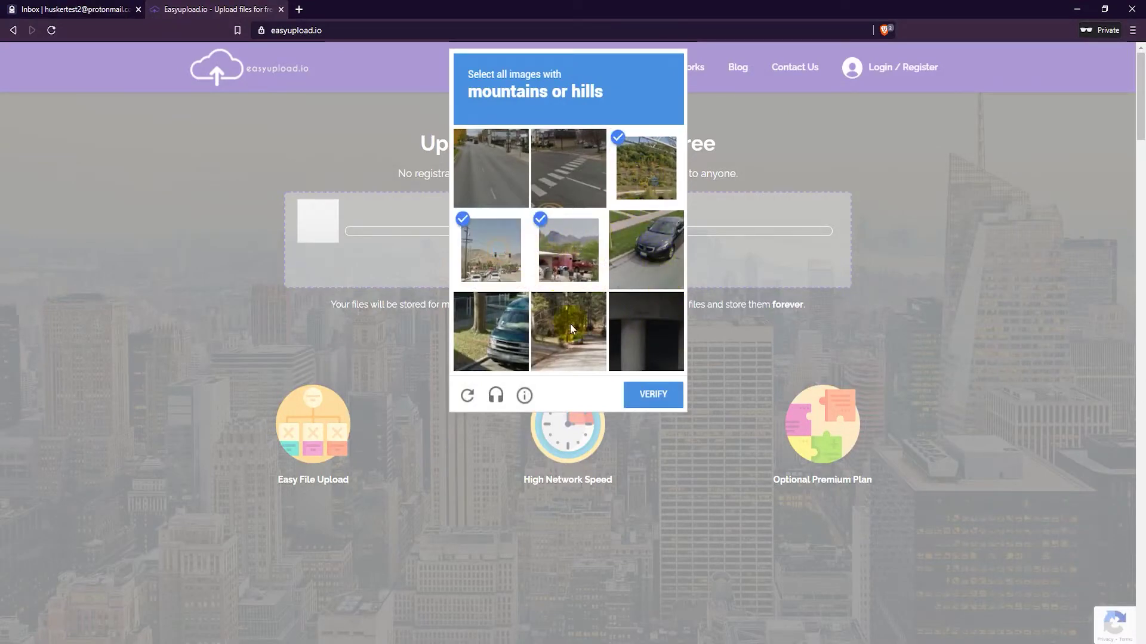
Step: Verify the captcha, copy the uploaded file's share link, and switch to ProtonMail
{"action": "left_click", "coordinate": [647, 396]}
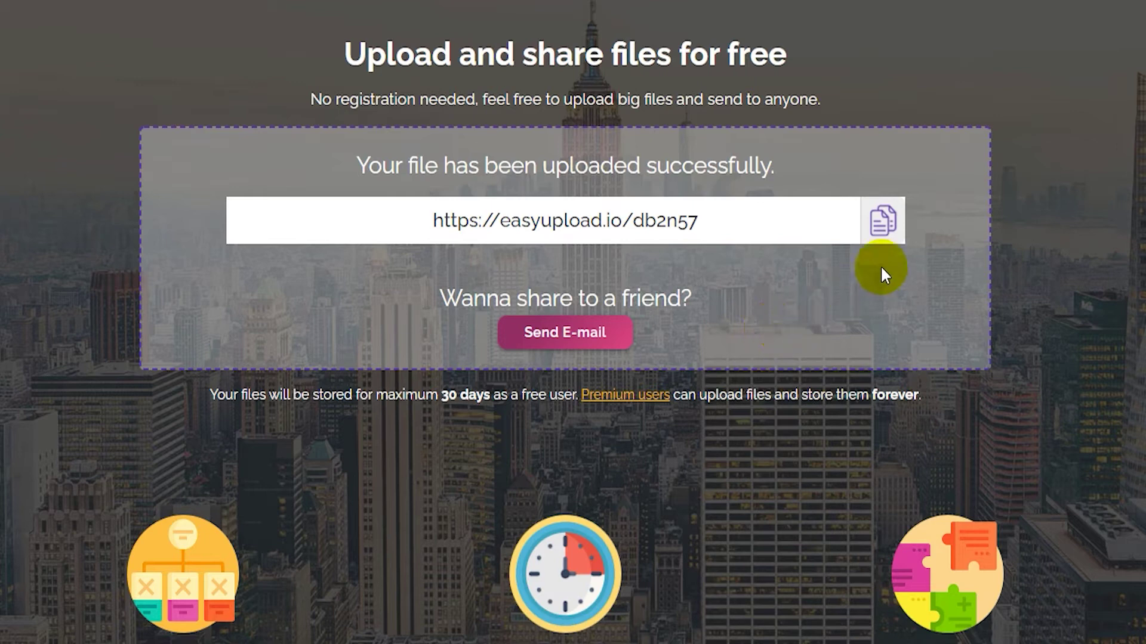
{"action": "left_click", "coordinate": [891, 217]}
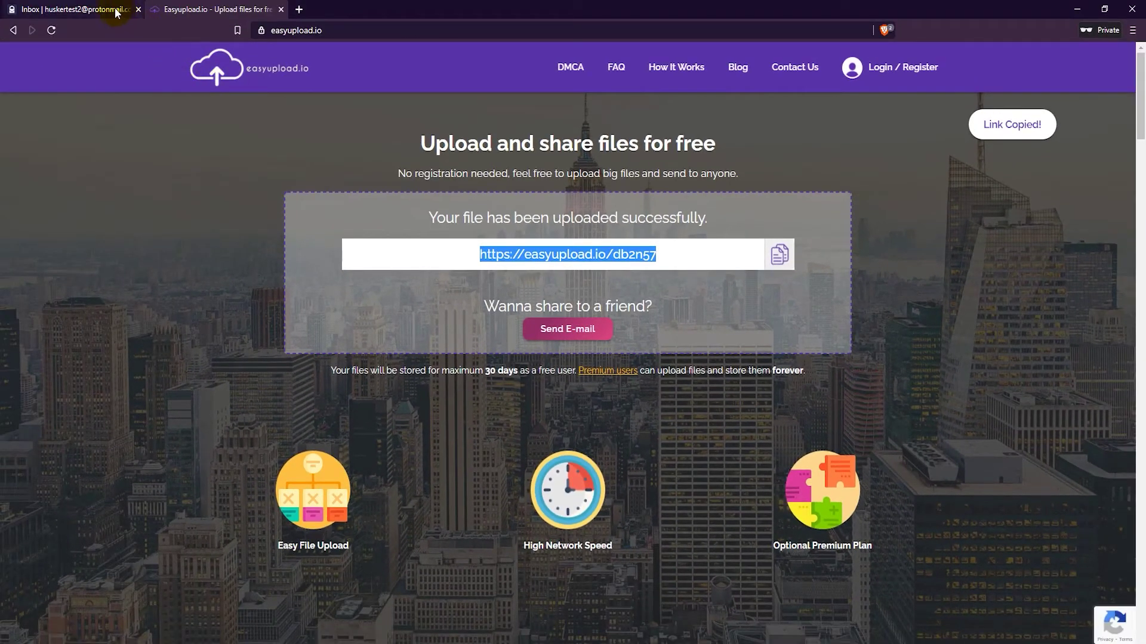
{"action": "left_click", "coordinate": [116, 11]}
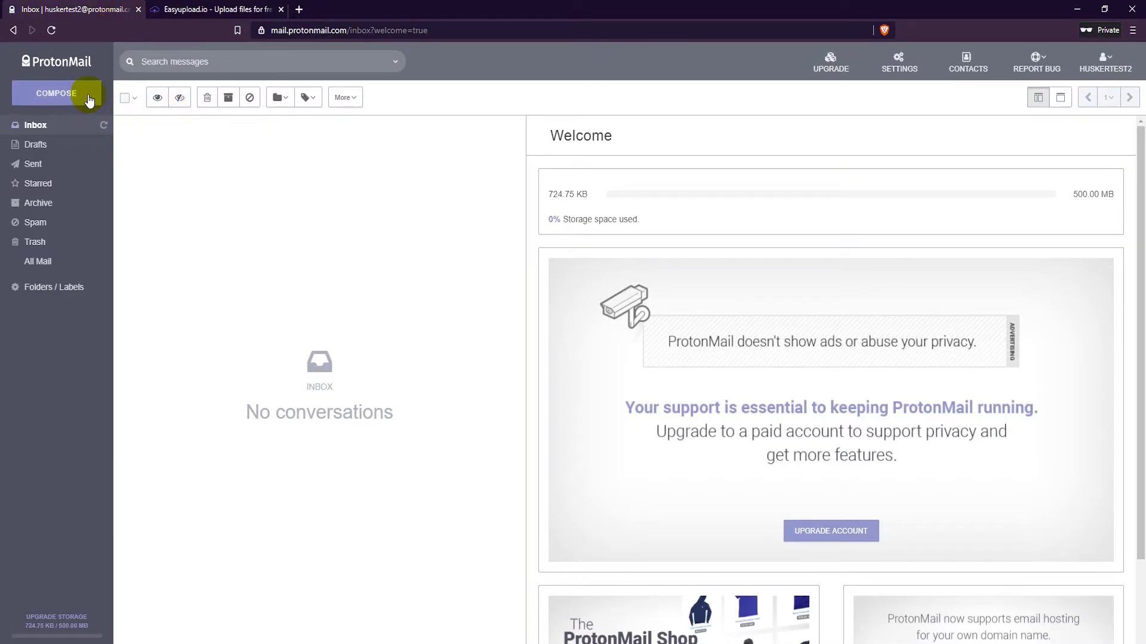
Step: Compose a new email to the suggested recipient with subject 'big file'
{"action": "left_click", "coordinate": [89, 99]}
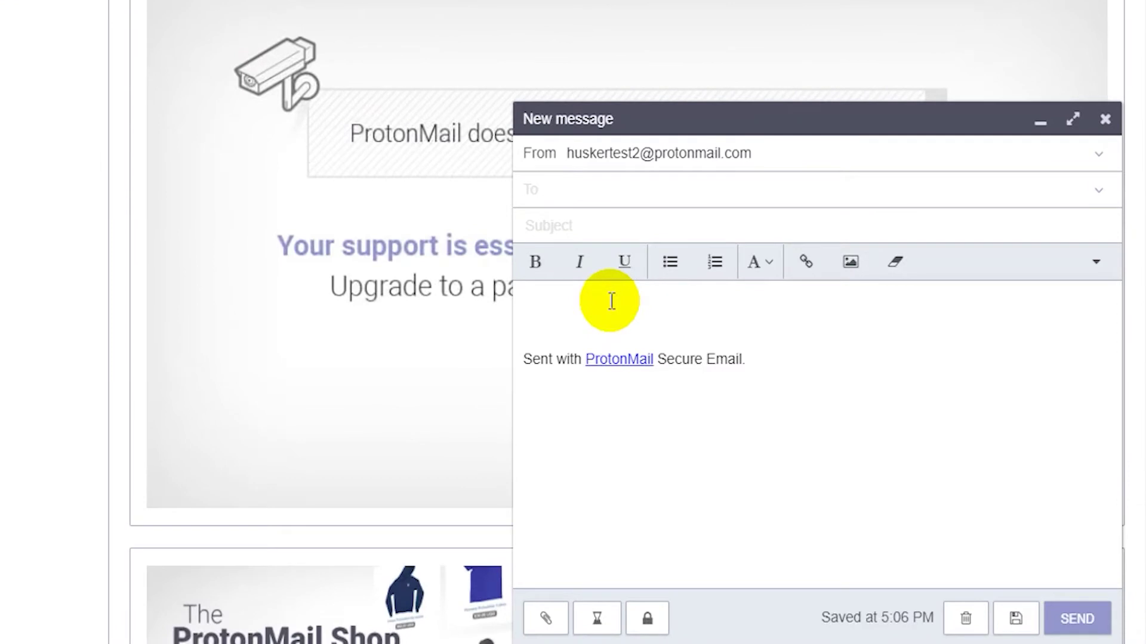
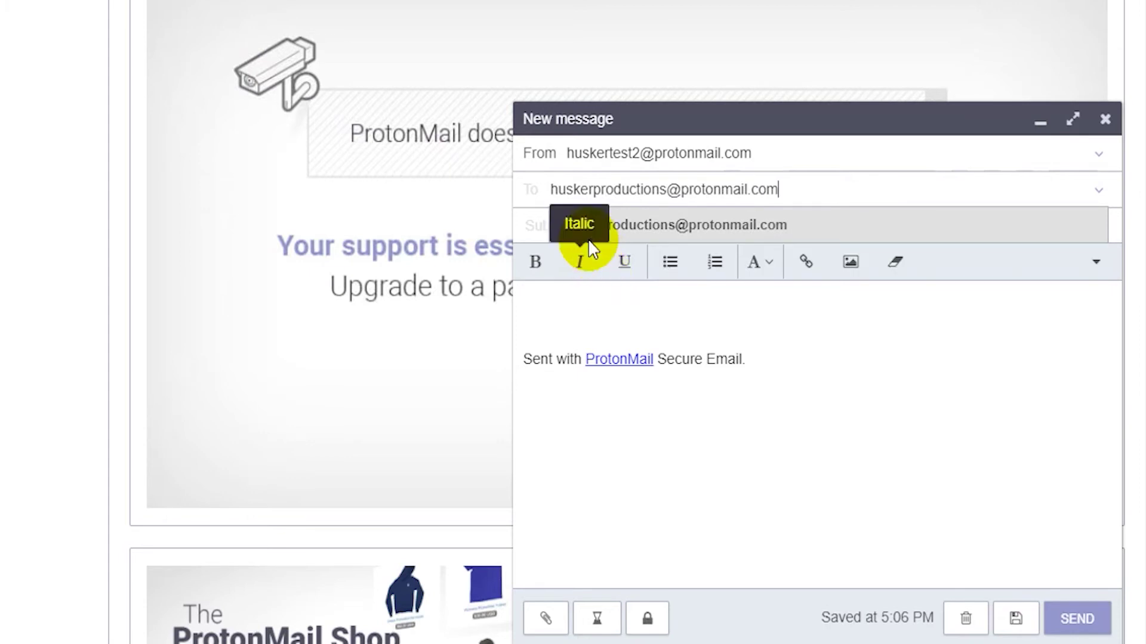
{"action": "left_click", "coordinate": [622, 231]}
{"action": "left_click", "coordinate": [621, 233]}
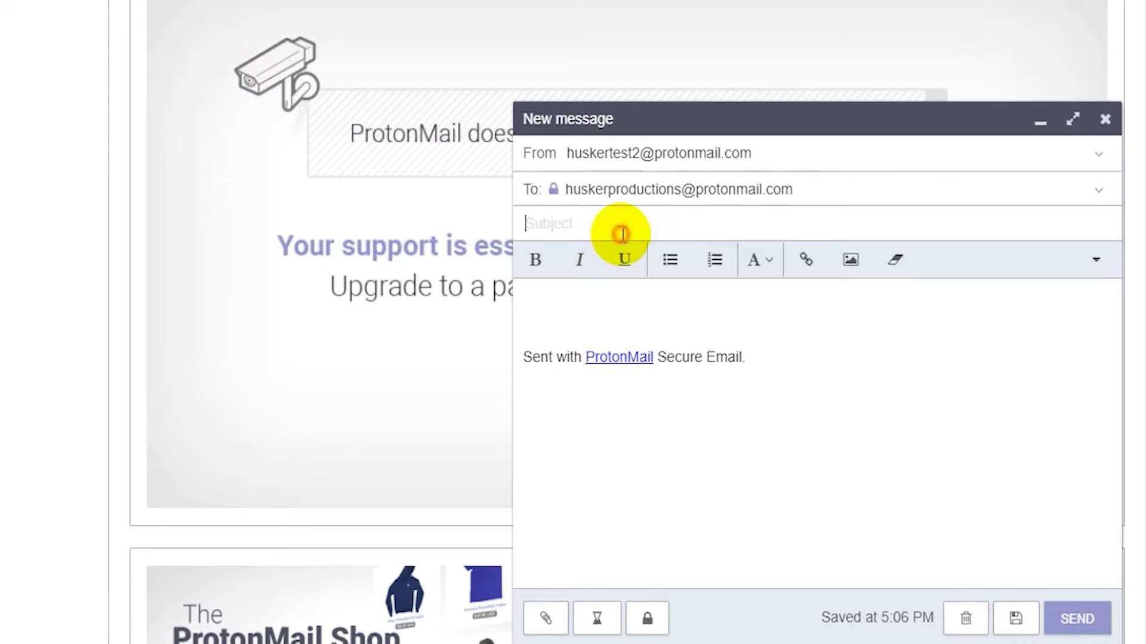
{"action": "type", "text": "big fil"}
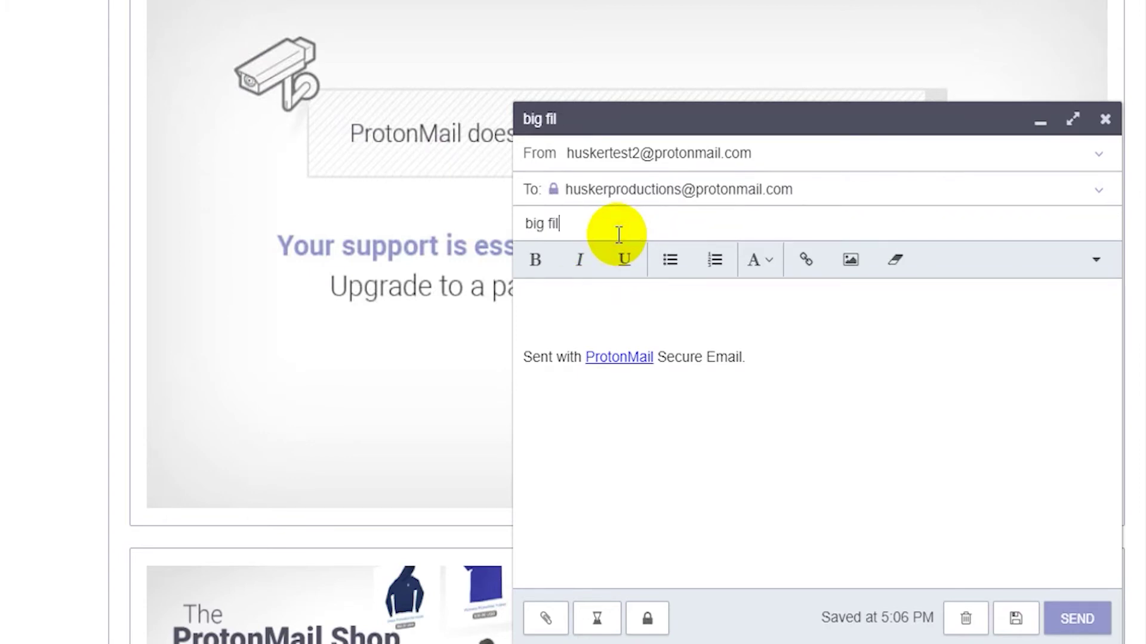
{"action": "type", "text": "e"}
Step: Write the message body with the pasted share link and send the email
{"action": "left_click", "coordinate": [606, 308]}
{"action": "type", "text": "H"}
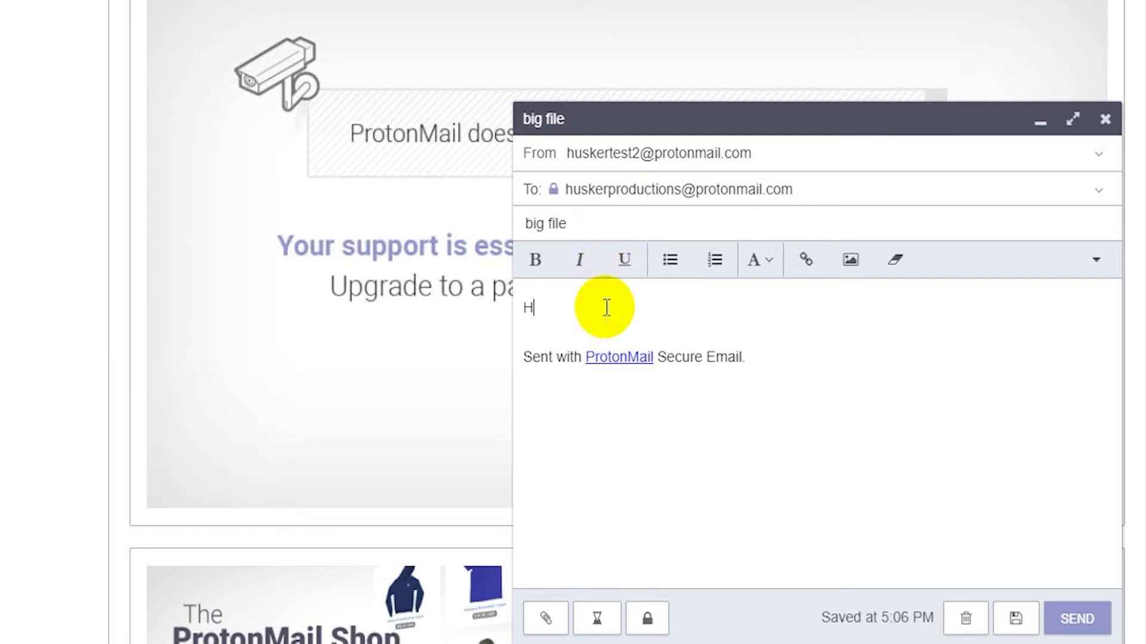
{"action": "type", "text": "ere is the big"}
{"action": "type", "text": " file:"}
{"action": "key", "text": "ctrl+v"}
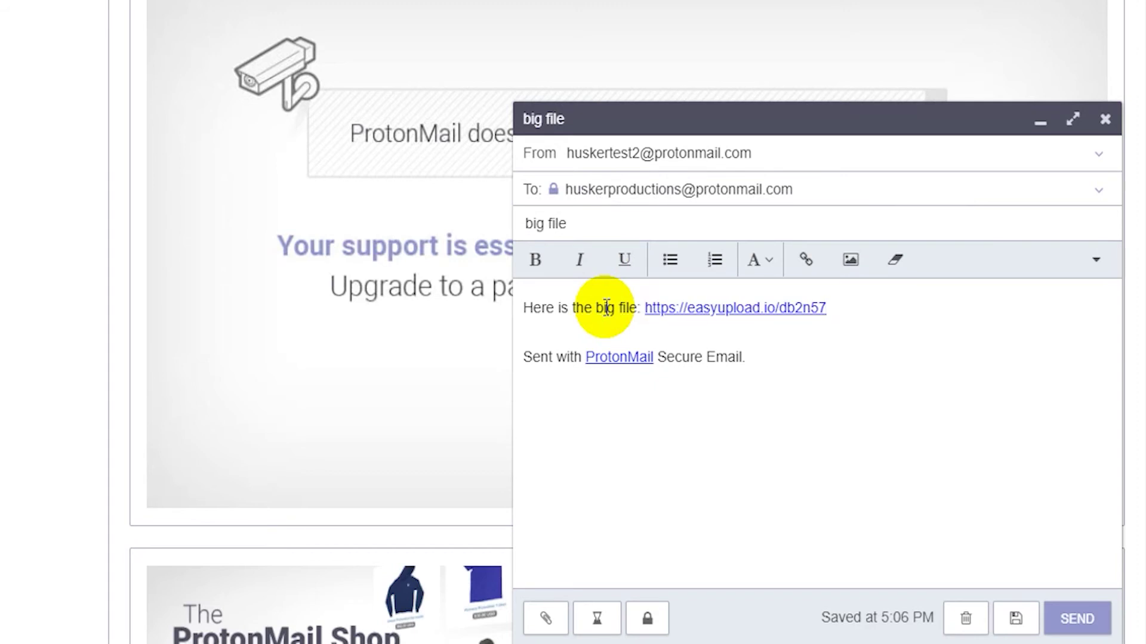
{"action": "left_click", "coordinate": [1072, 626]}
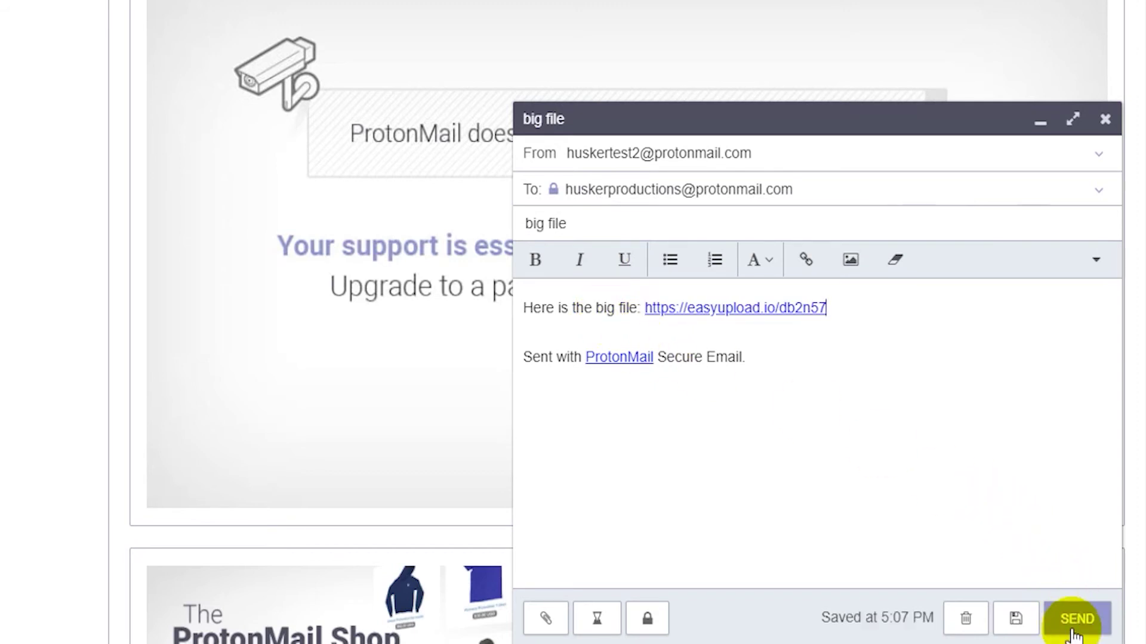
{"action": "left_click", "coordinate": [1074, 619]}
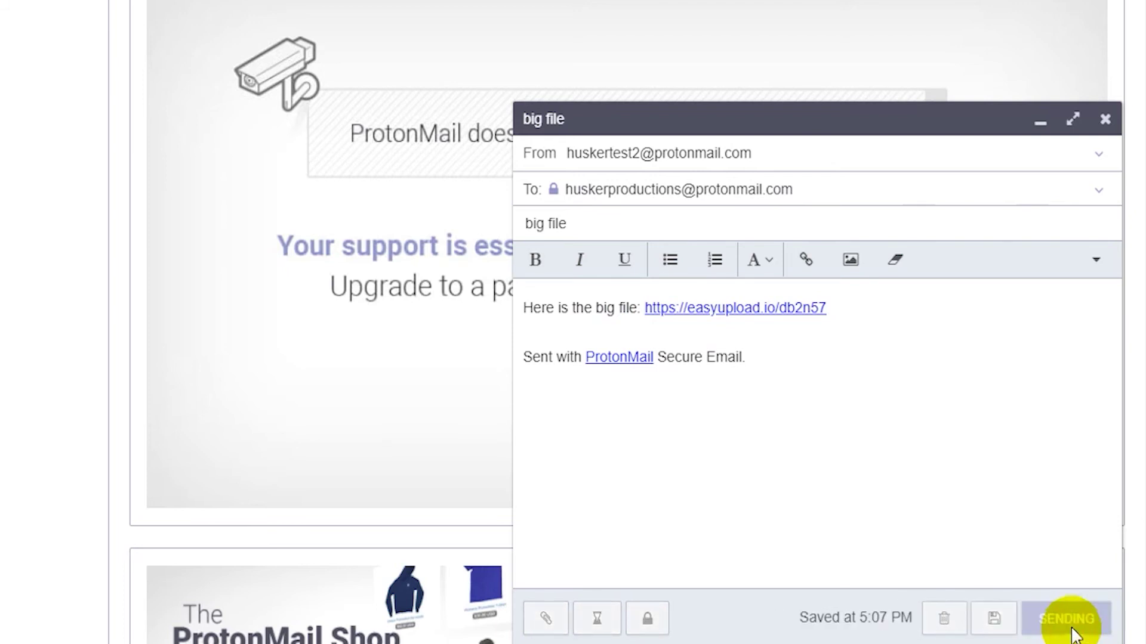